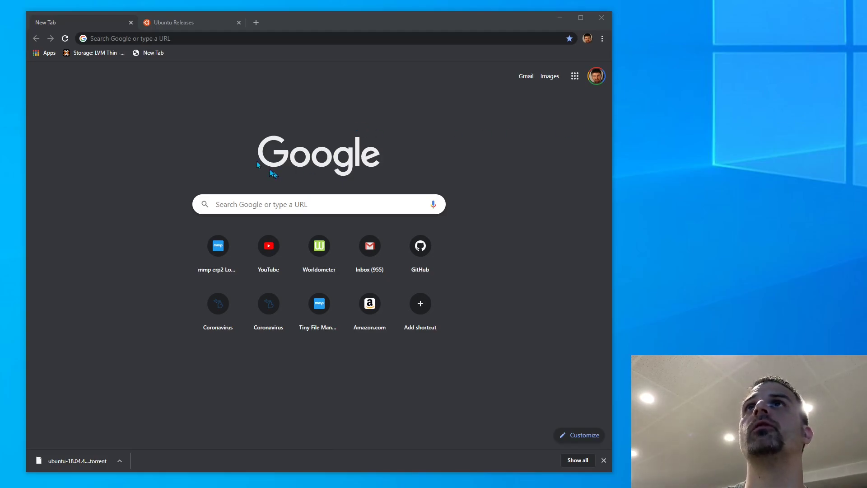
Search 'virtual box', open the official VirtualBox website, then return to the Ubuntu Releases tab
click(187, 37)
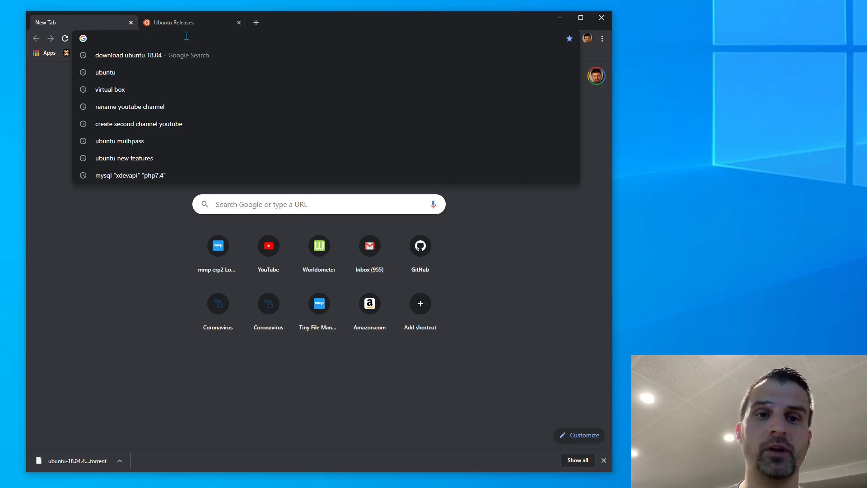
text(r)
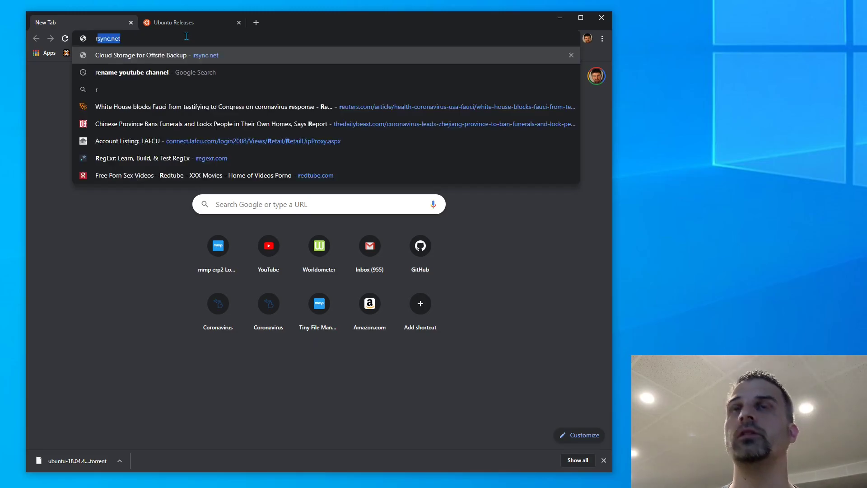
key(BackSpace)
key(BackSpace)
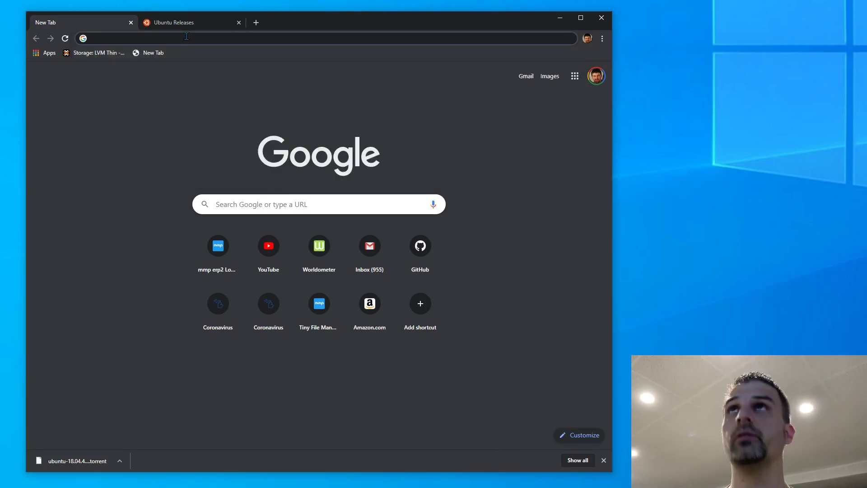
text(virtual )
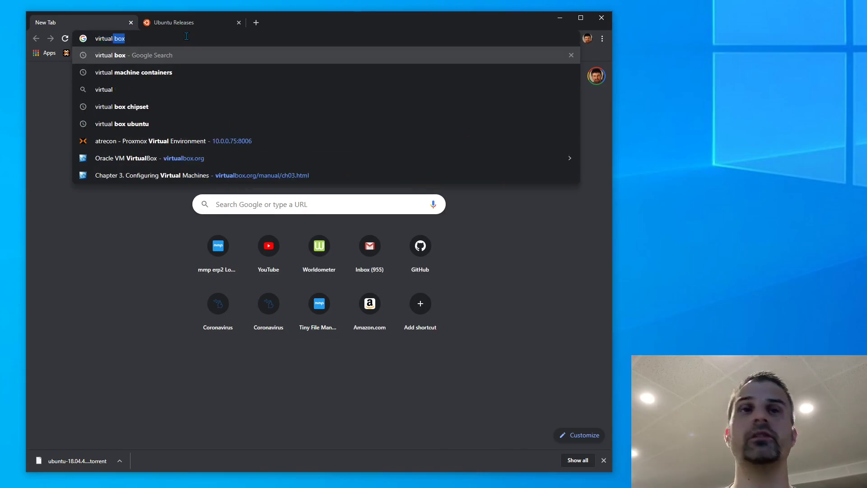
text(box)
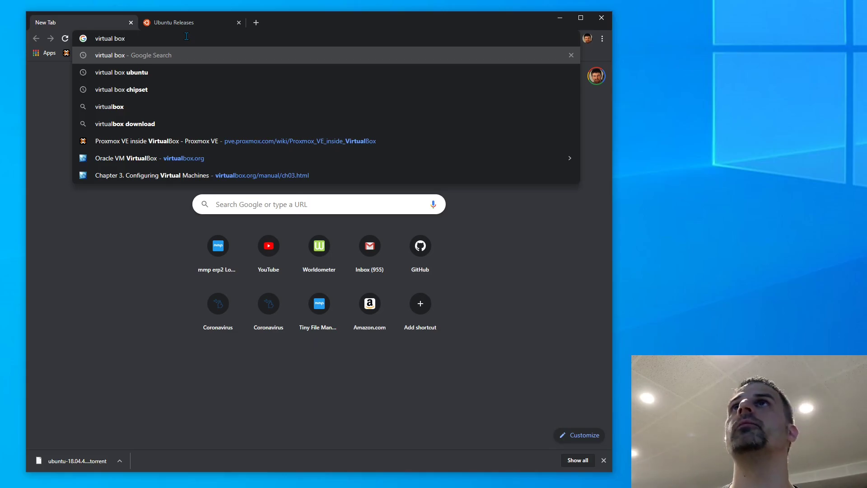
key(Return)
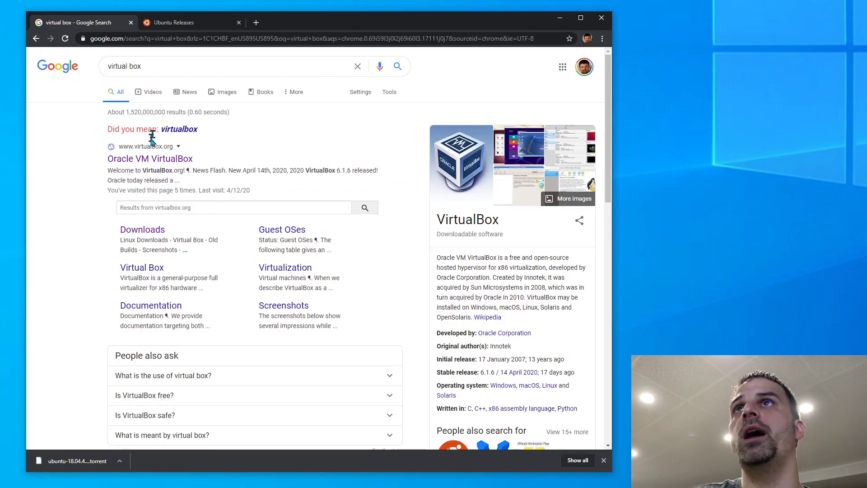
click(155, 159)
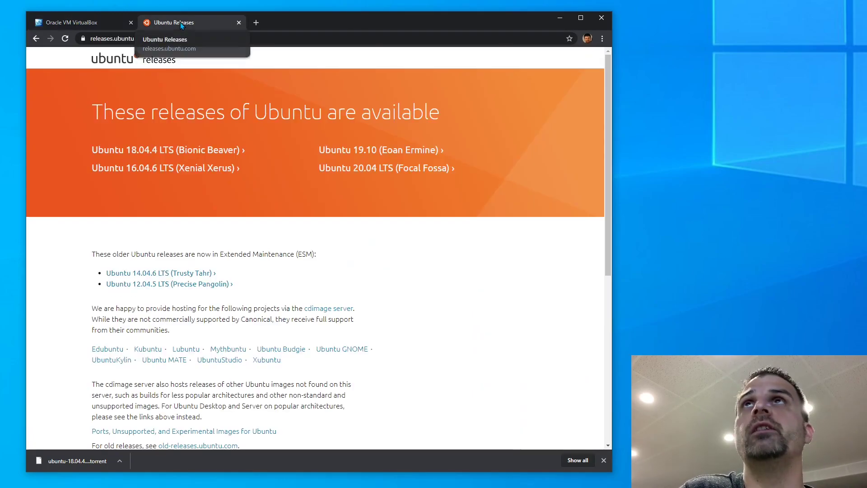
click(180, 22)
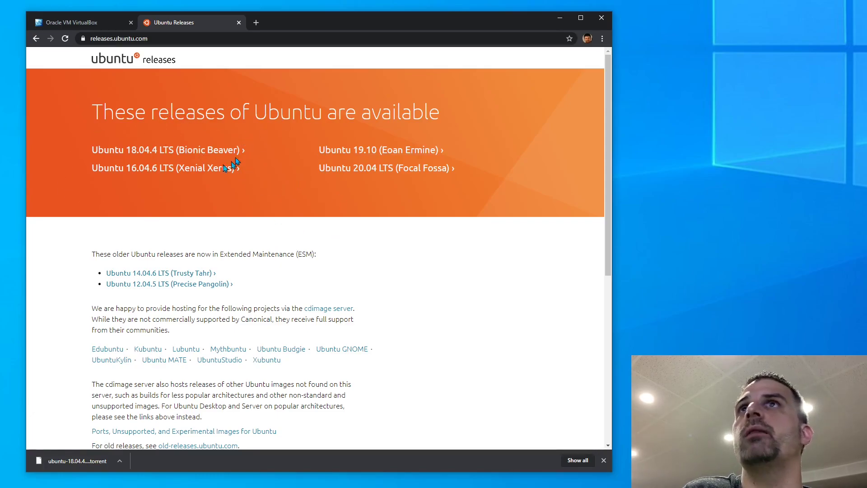
Open Ubuntu 18.04.4 LTS (Bionic Beaver) and download the 64-bit PC (AMD64) desktop image
click(148, 154)
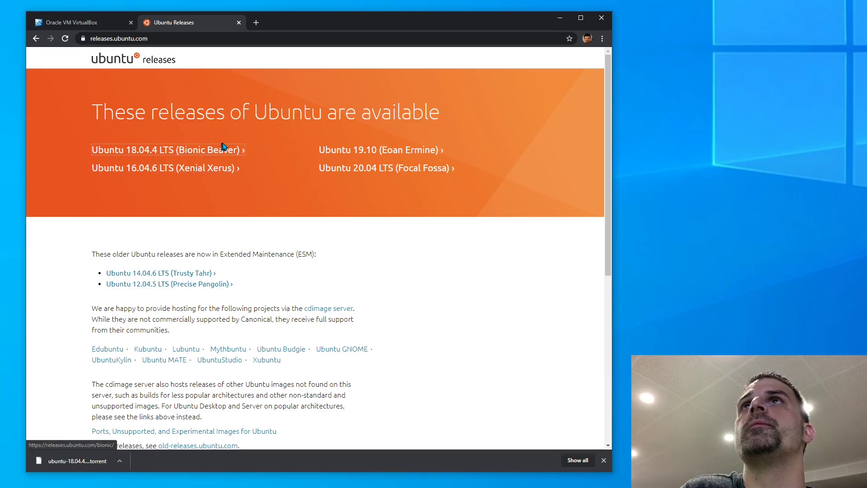
click(145, 153)
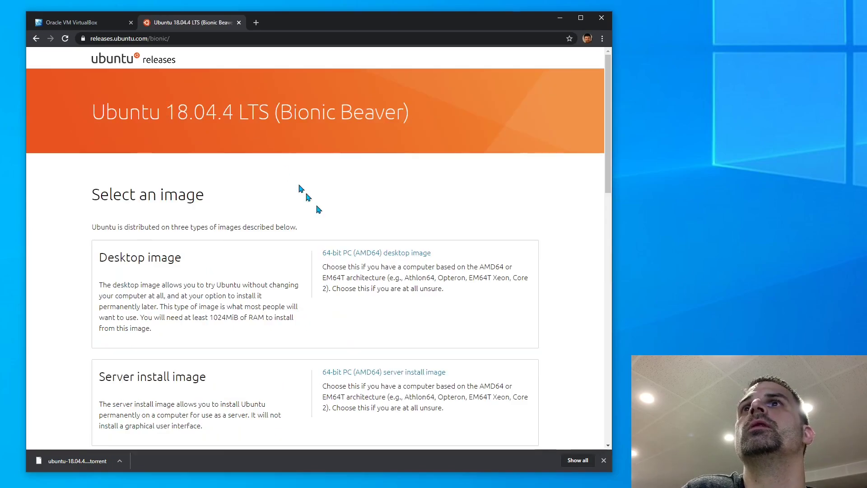
click(379, 254)
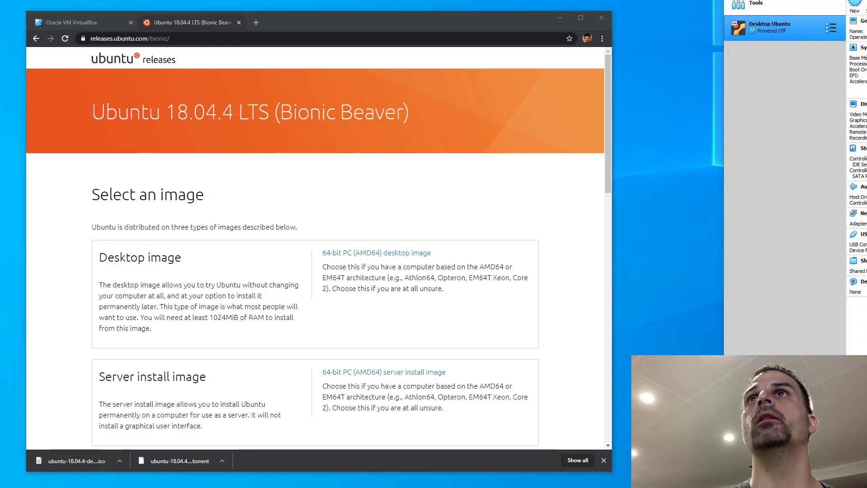
Move the VirtualBox Manager onto the main screen and launch the New machine wizard
drag(866, 0, 425, 15)
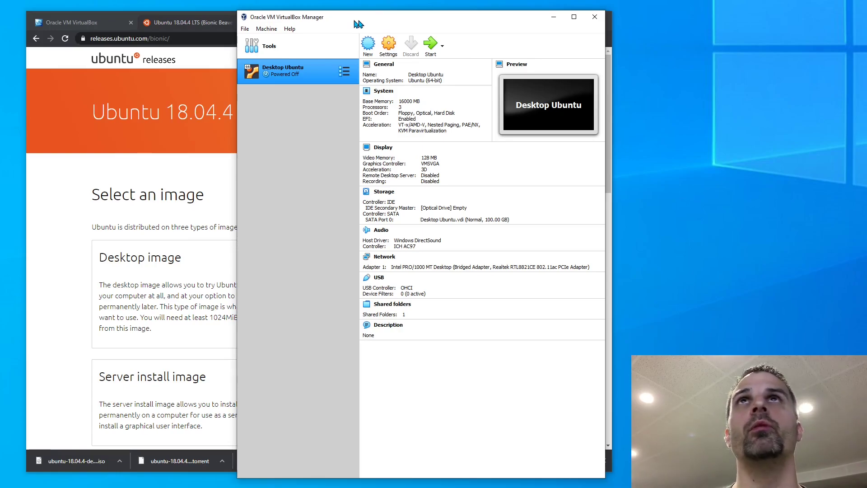
click(368, 45)
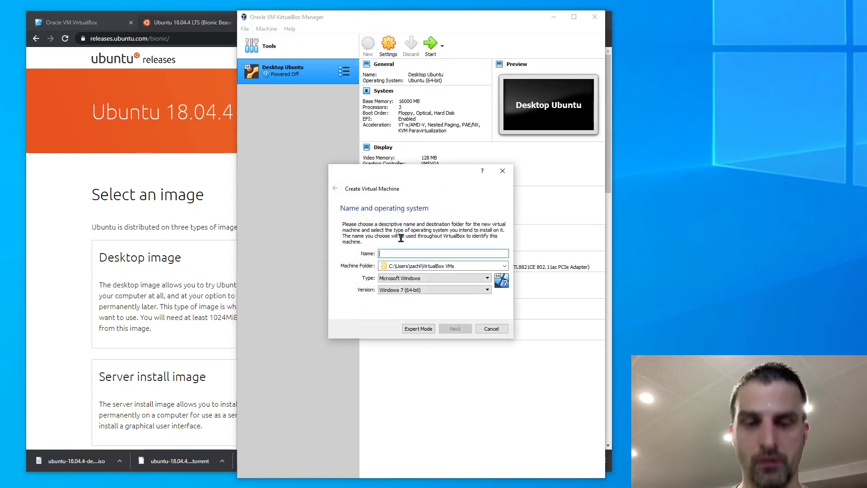
Name the new machine Ubuntu18 and allocate 16000 MB of memory
text(Ubunt)
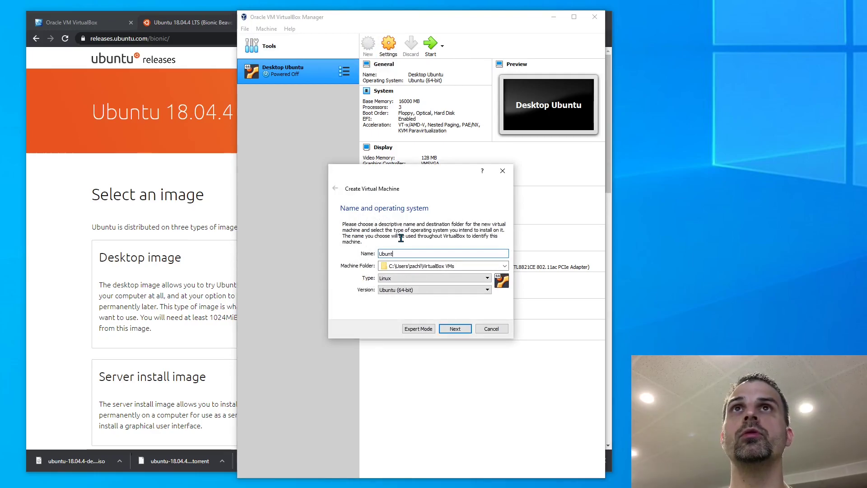
text(u18)
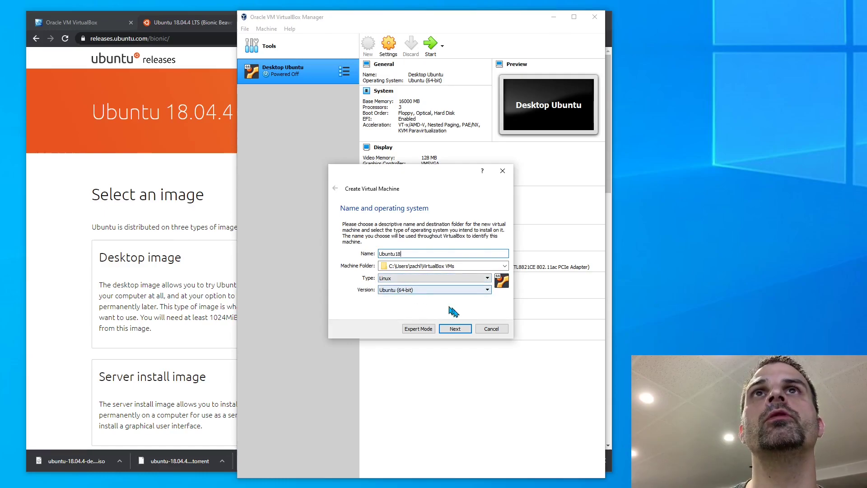
click(456, 329)
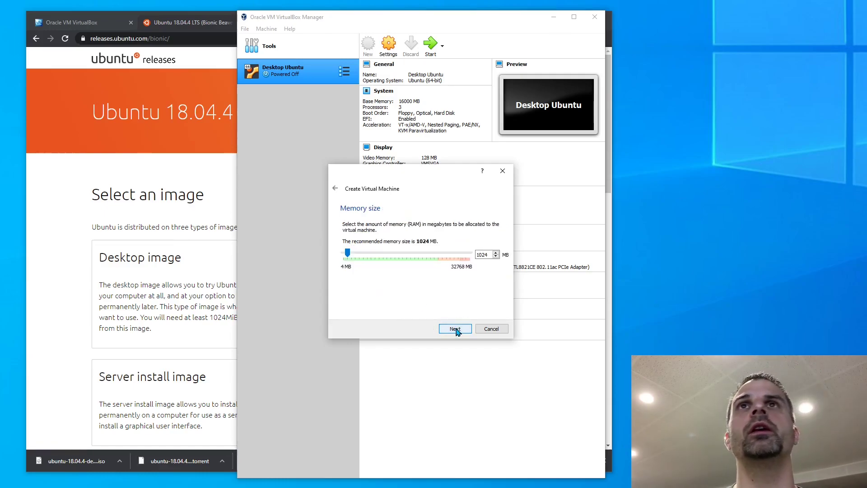
click(386, 255)
drag(491, 254, 424, 244)
text(16000)
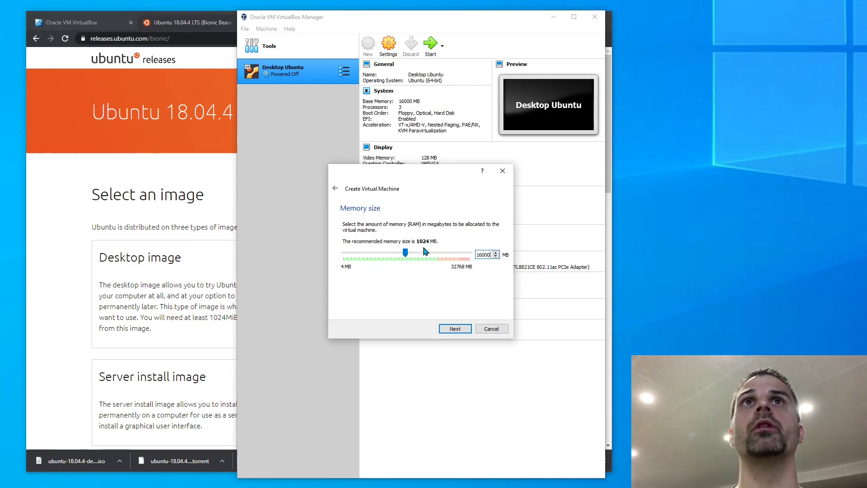
Create a 100 GB dynamically allocated VDI hard disk and finish the machine
click(455, 329)
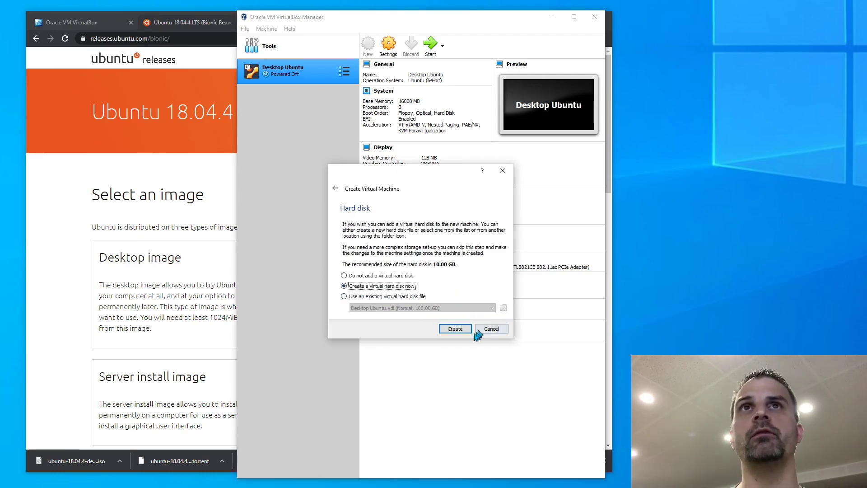
click(455, 329)
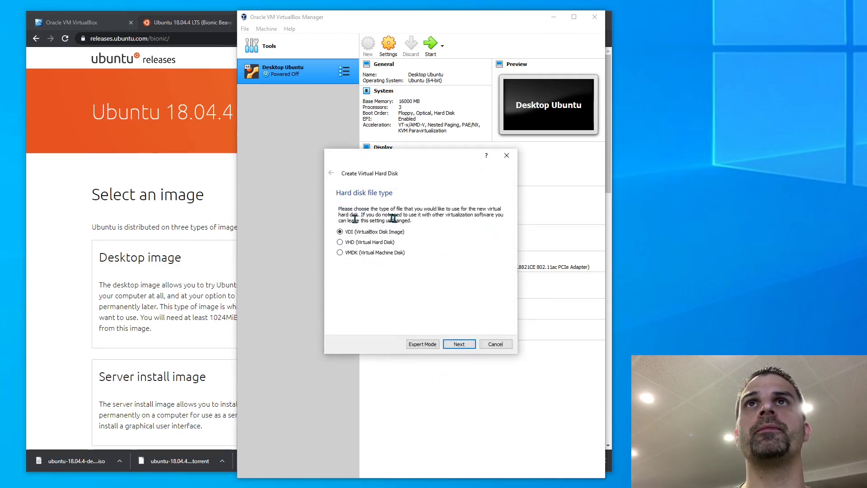
click(457, 345)
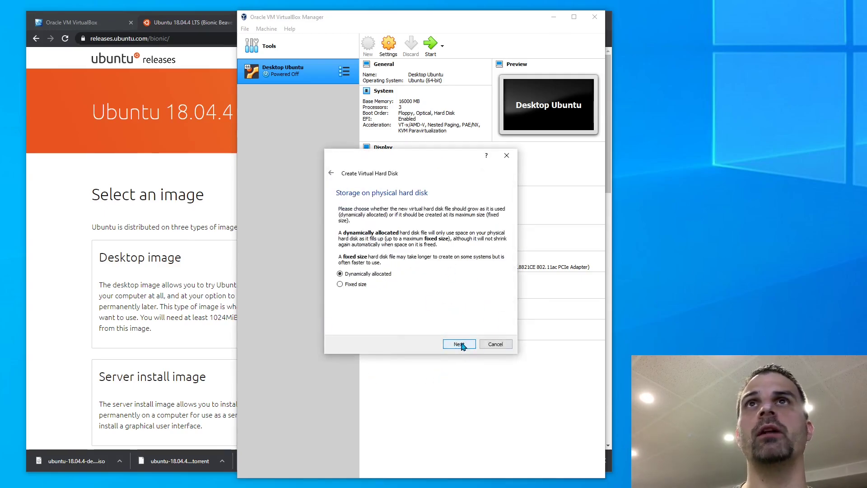
click(458, 346)
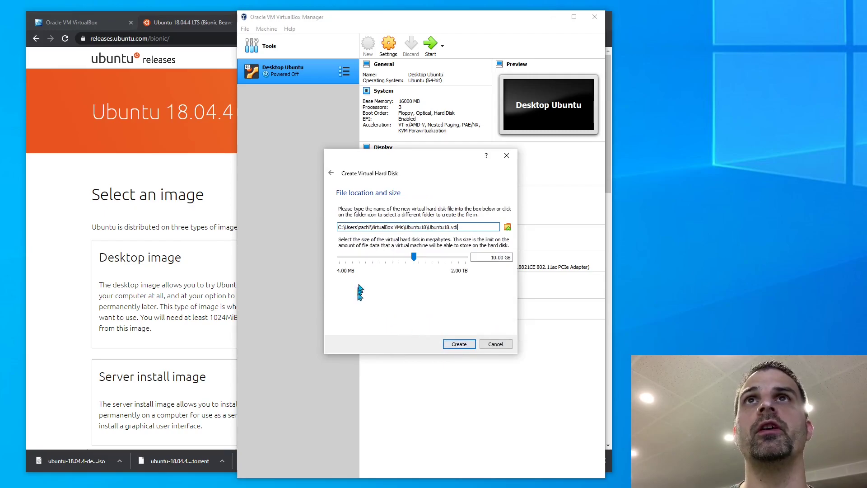
click(490, 257)
drag(491, 257, 601, 270)
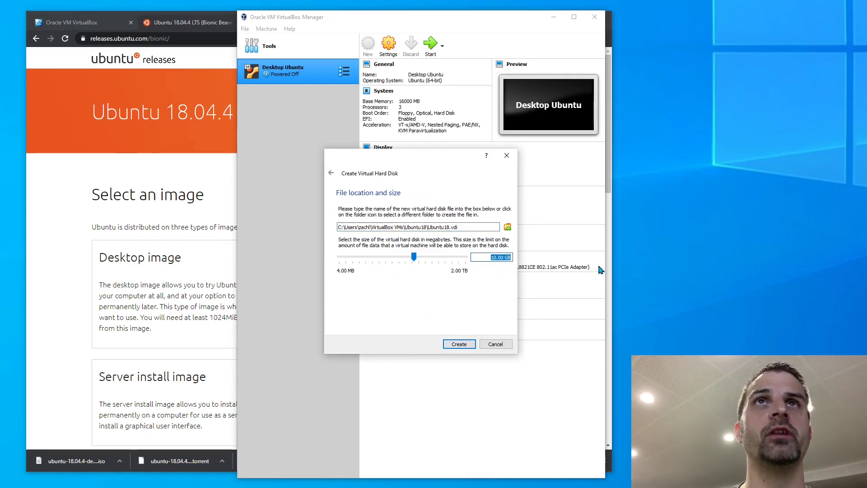
text(100)
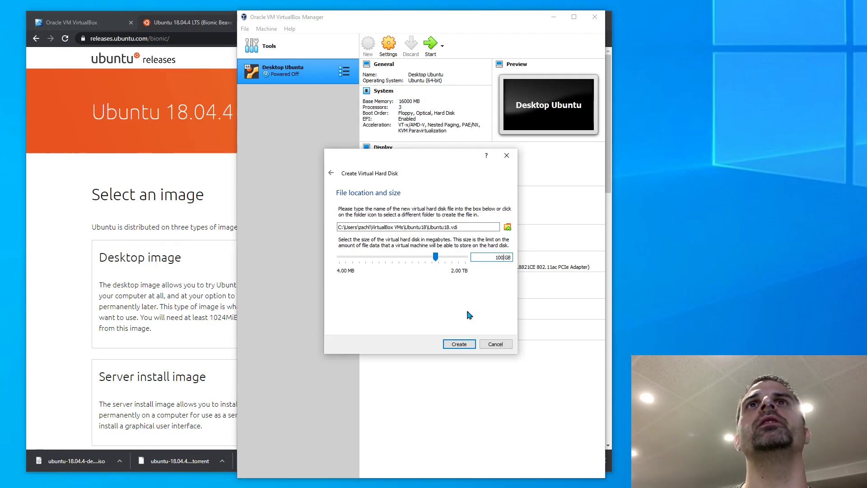
click(460, 345)
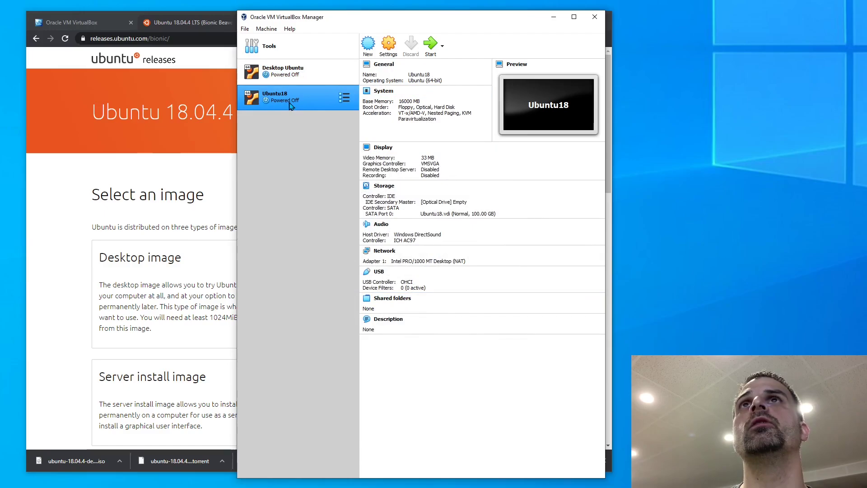
Attach Ubuntu18's Adapter 1 to Bridged Adapter in Network settings and save
click(387, 44)
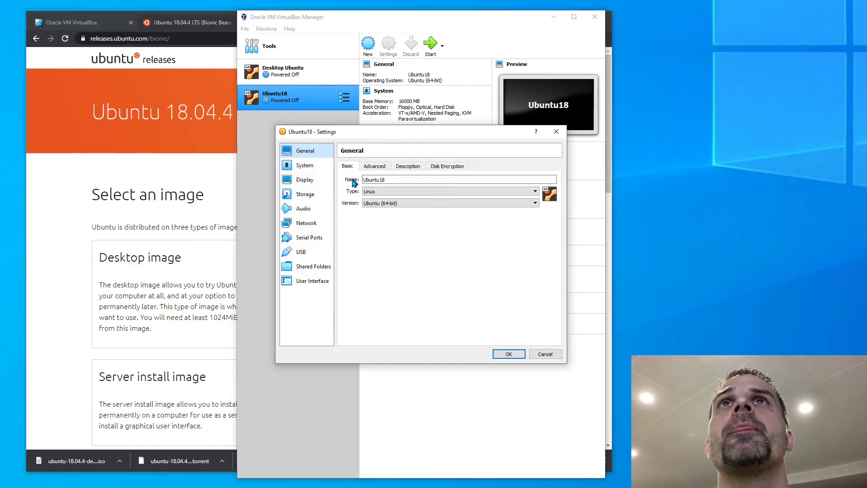
click(302, 223)
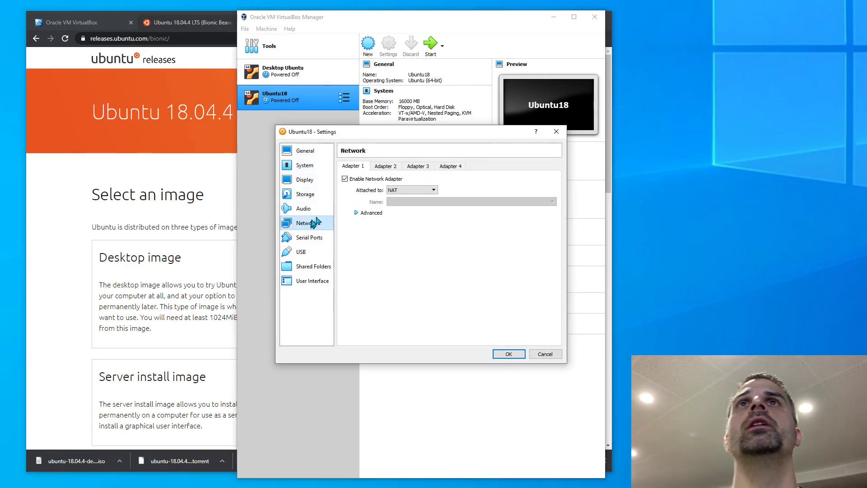
click(403, 190)
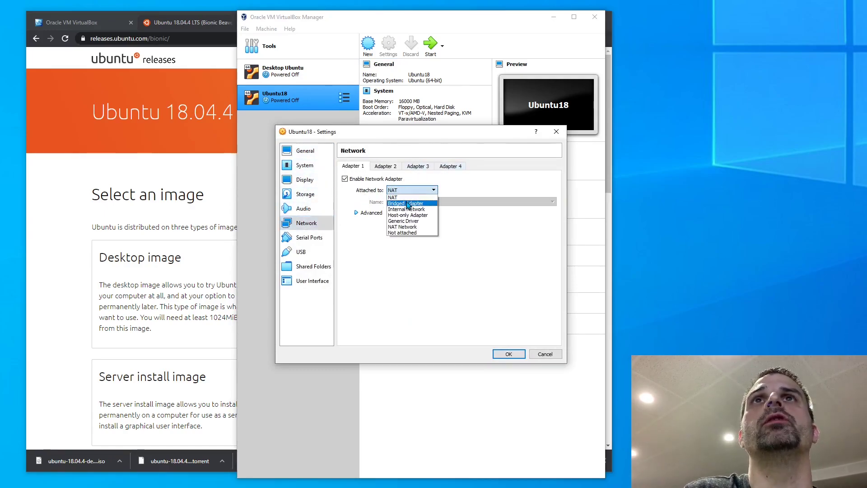
click(408, 202)
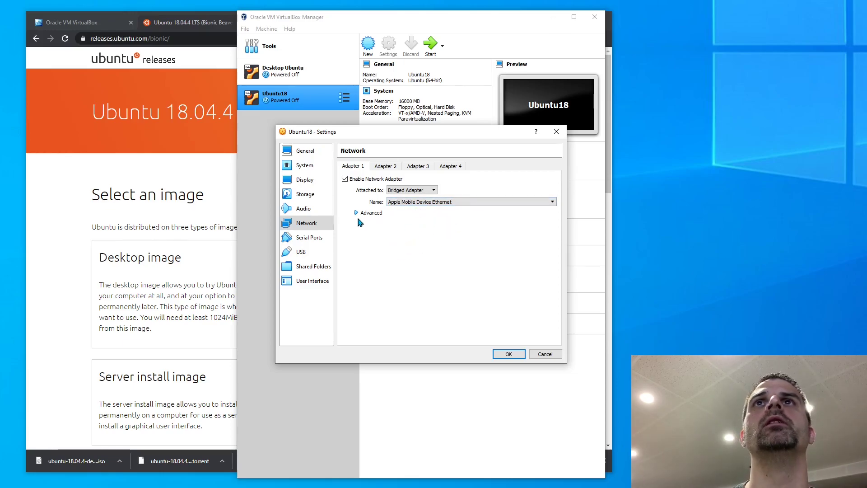
click(508, 355)
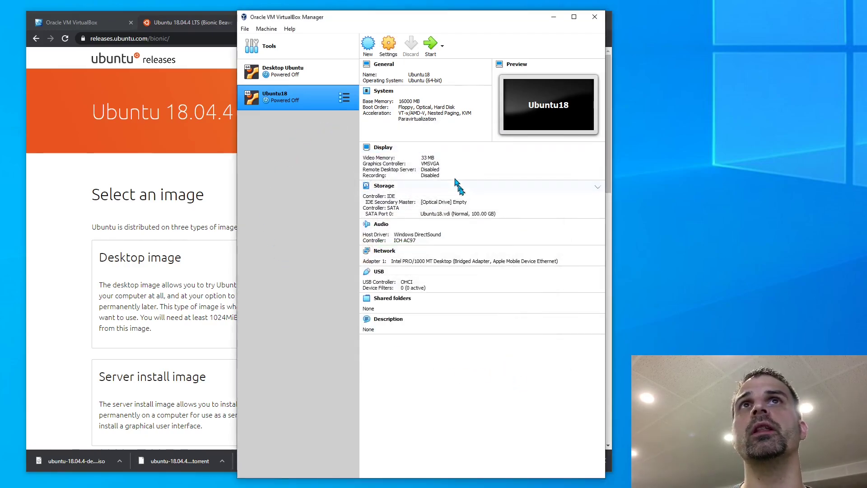
Load ubuntu-18.04.4-desktop-amd64.iso from Downloads into Ubuntu18's empty optical drive
click(461, 202)
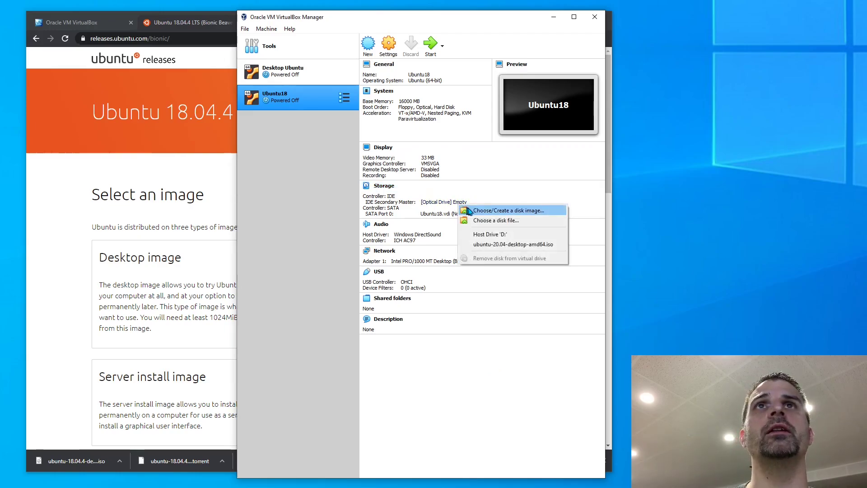
click(504, 223)
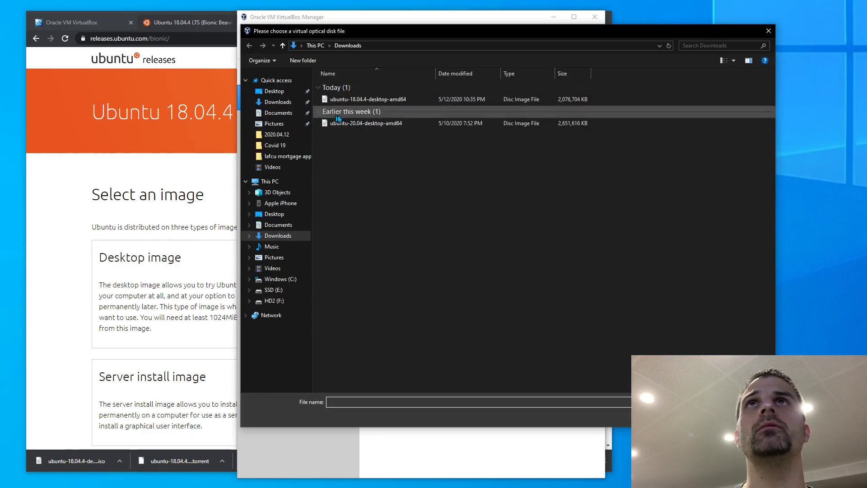
click(362, 99)
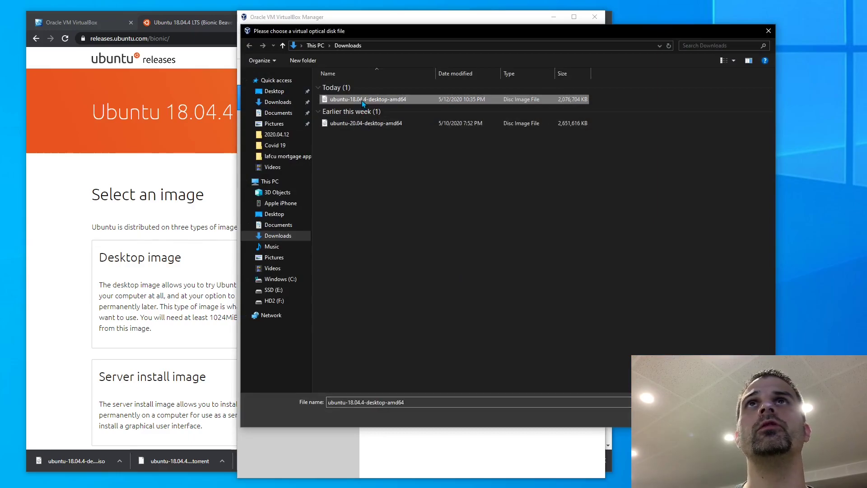
click(706, 416)
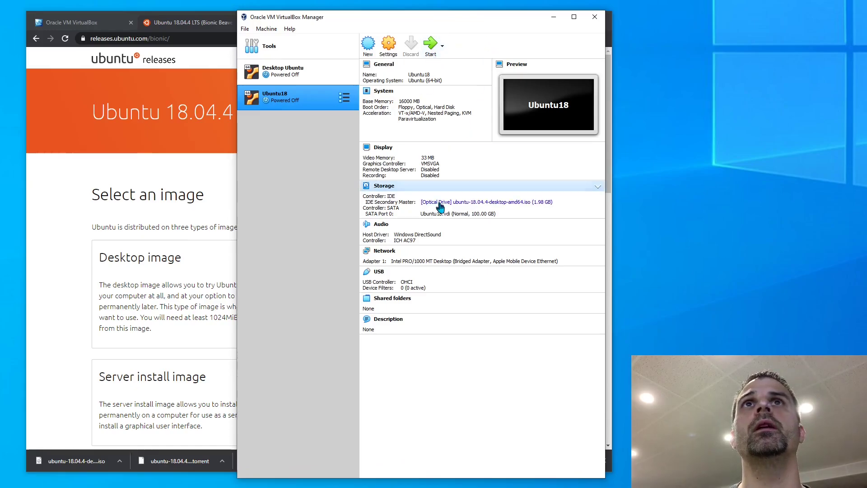
Start Ubuntu18 and install with English (US) keyboard, normal installation, and erase disk
click(434, 51)
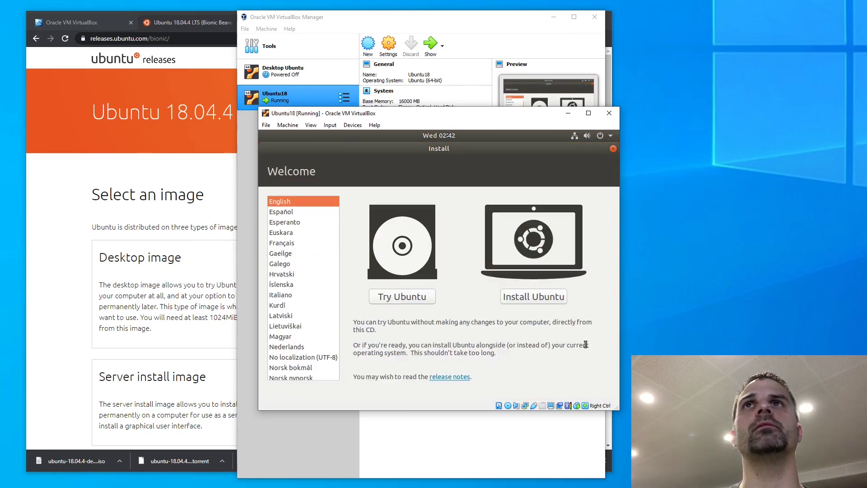
click(538, 297)
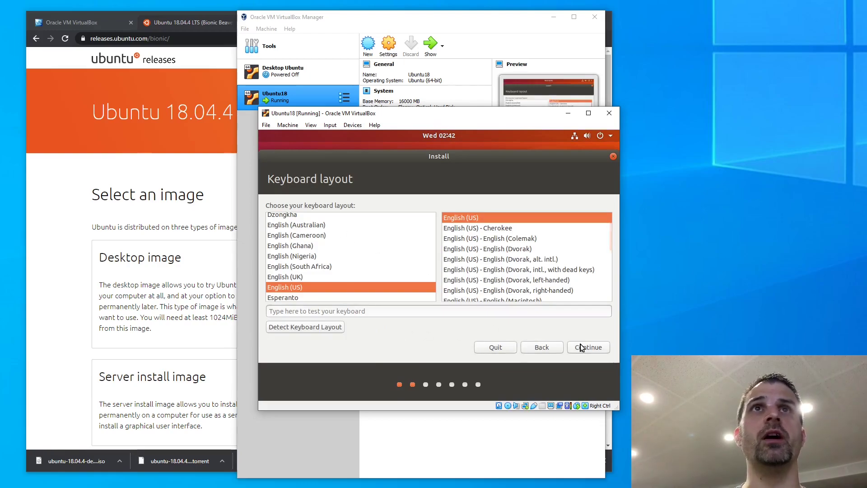
click(591, 346)
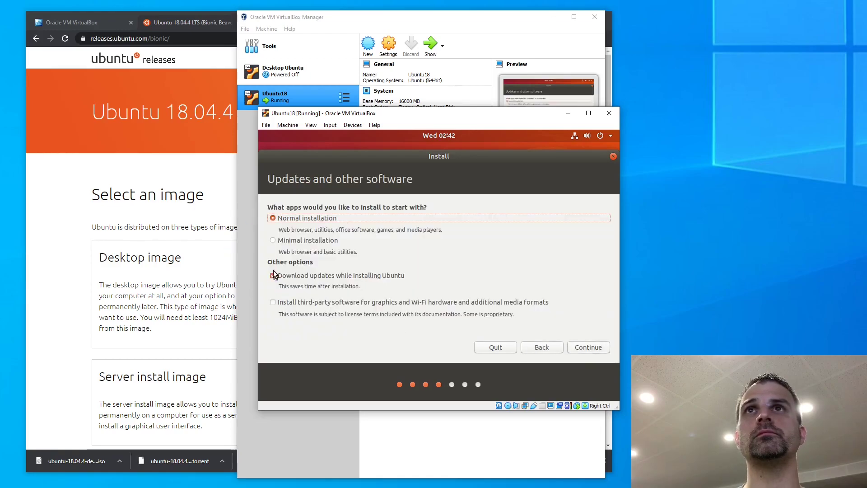
click(590, 349)
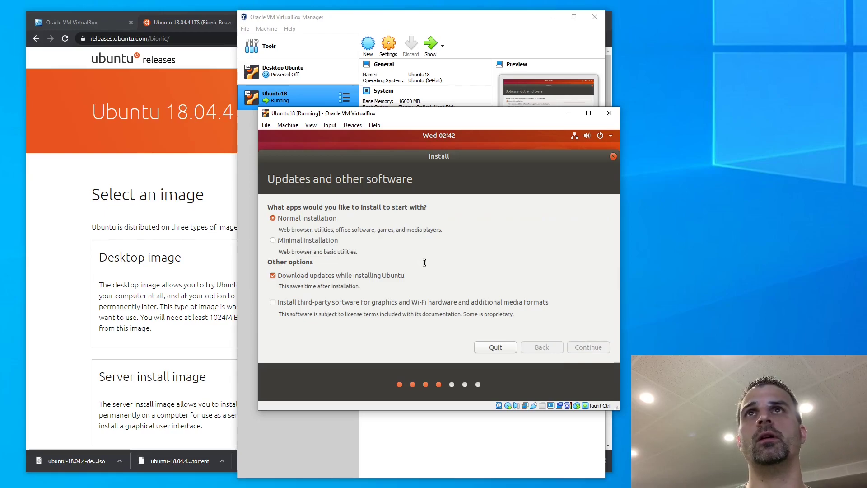
click(583, 346)
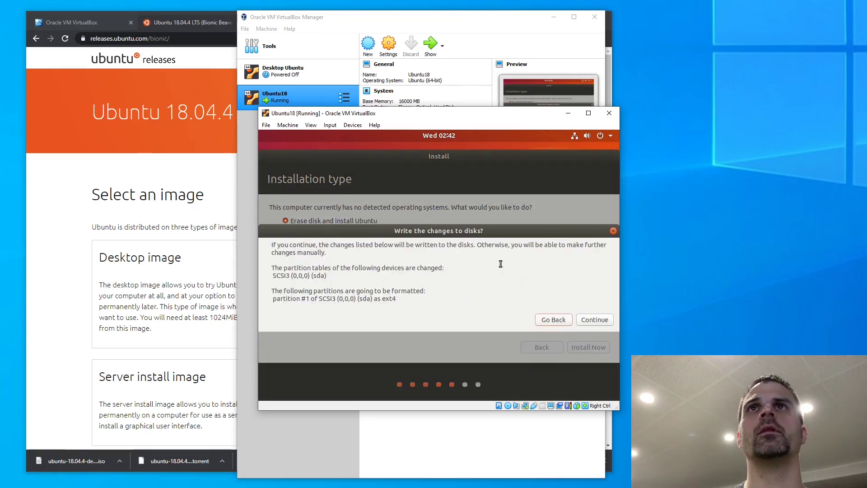
click(597, 320)
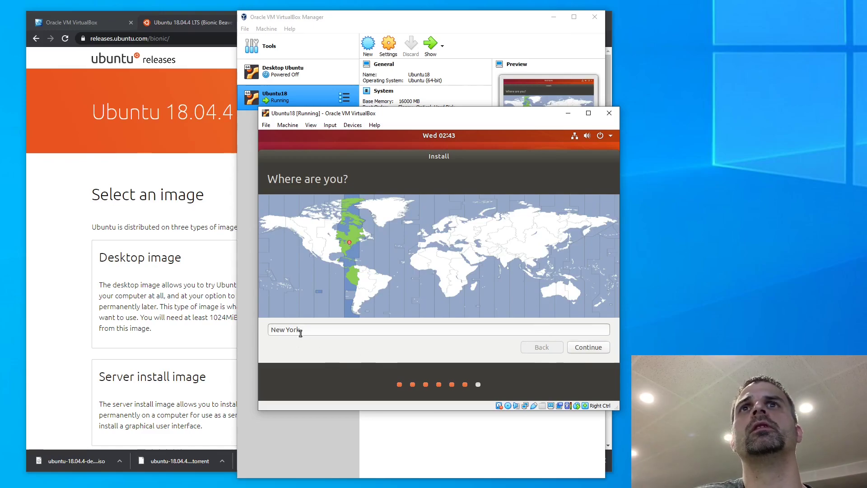
Set the installer's location to Detroit (Michigan) and continue
drag(311, 328, 224, 319)
text(Detr)
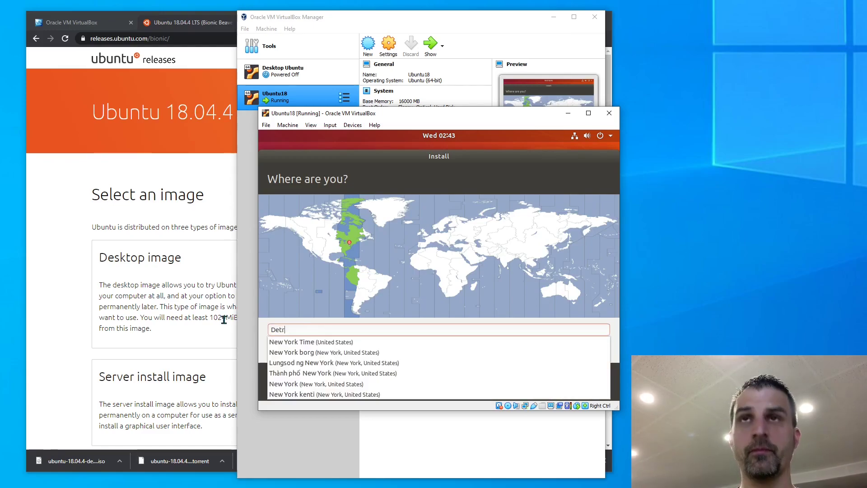
key(BackSpace)
text(roit)
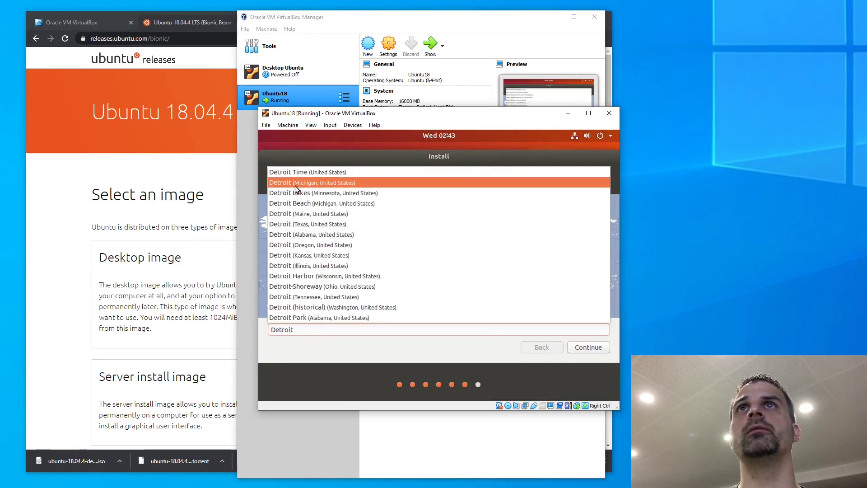
click(289, 183)
click(589, 348)
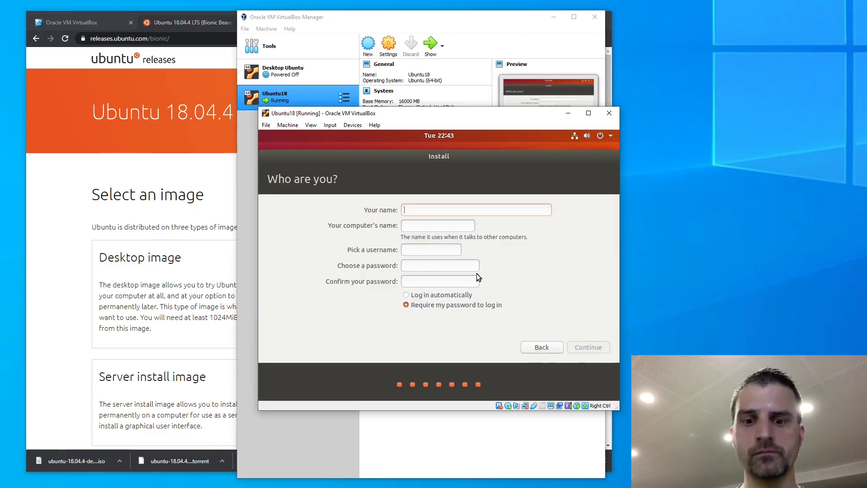
Enter the user's name, keeping the suggested computer name and username
text(Zach)
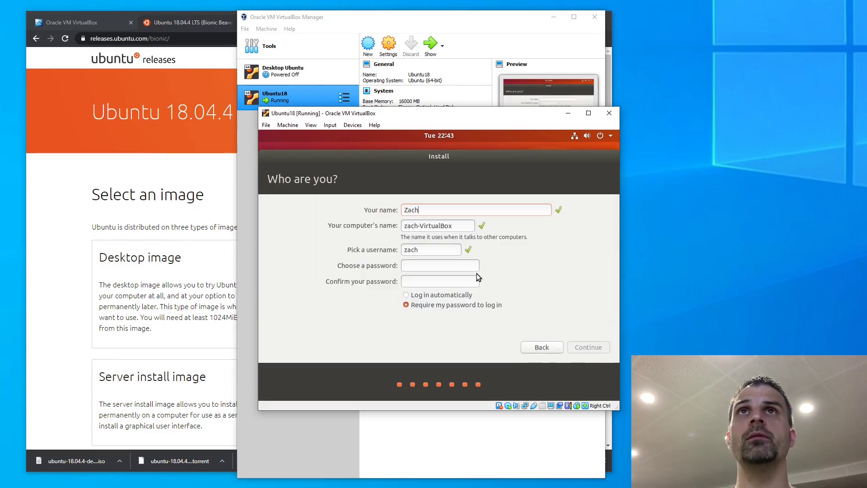
key(BackSpace)
key(BackSpace)
key(BackSpace)
text(zach)
key(Tab)
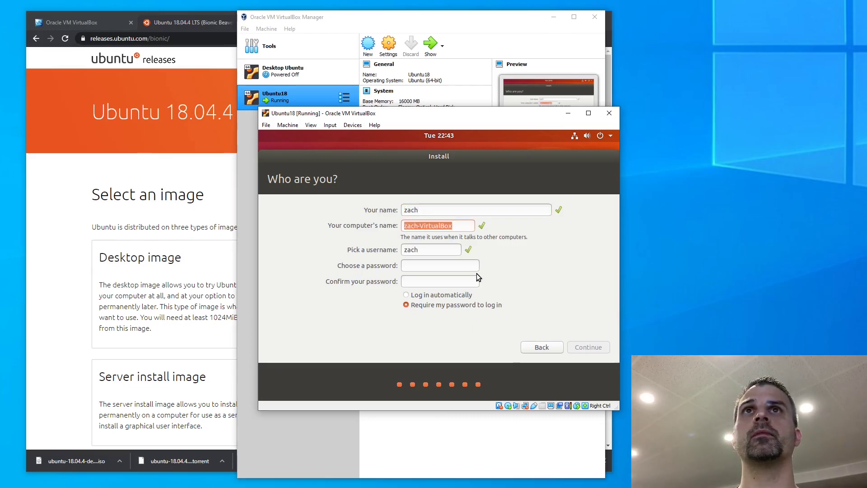
key(Tab)
key(Tab)
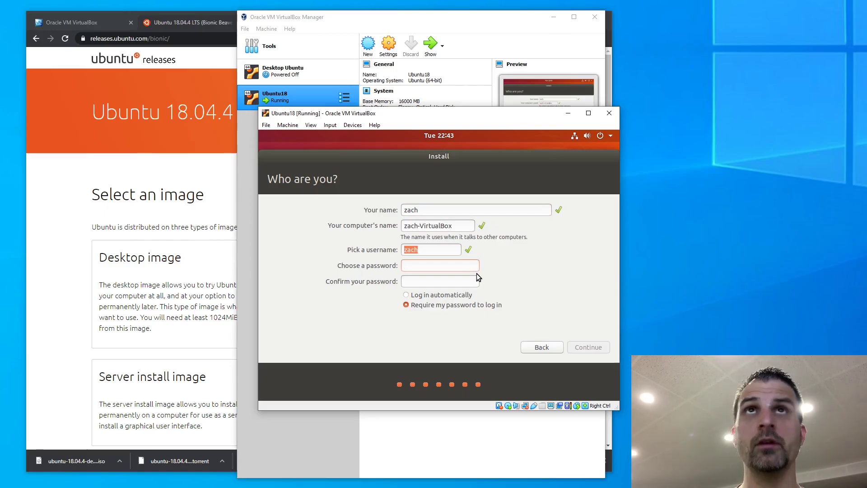
Type the account password in both fields, enable automatic login, and continue installing
key(Tab)
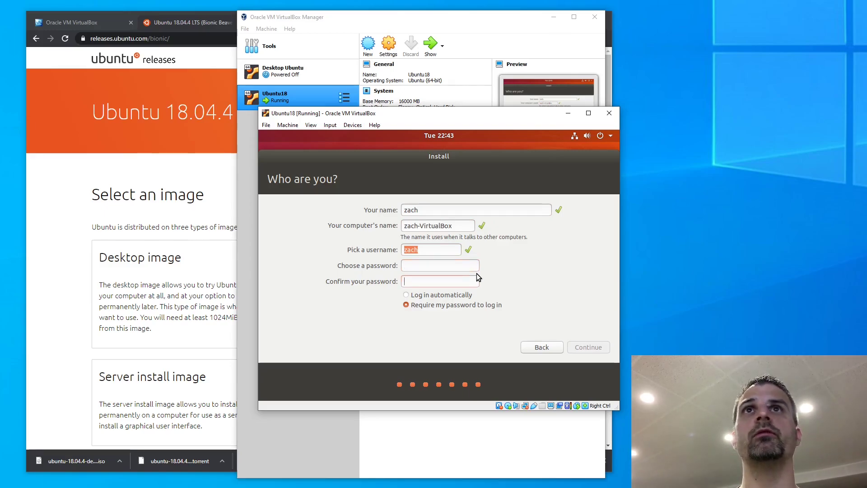
key(shift+Tab)
key(Tab)
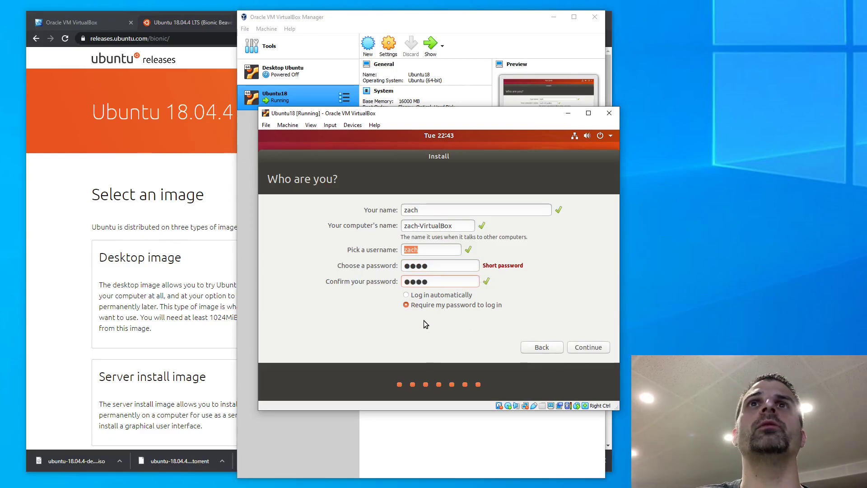
click(423, 296)
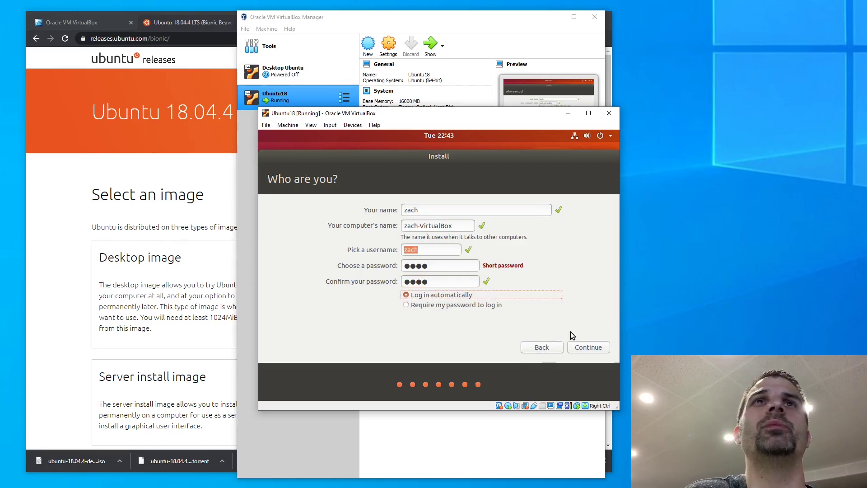
click(589, 347)
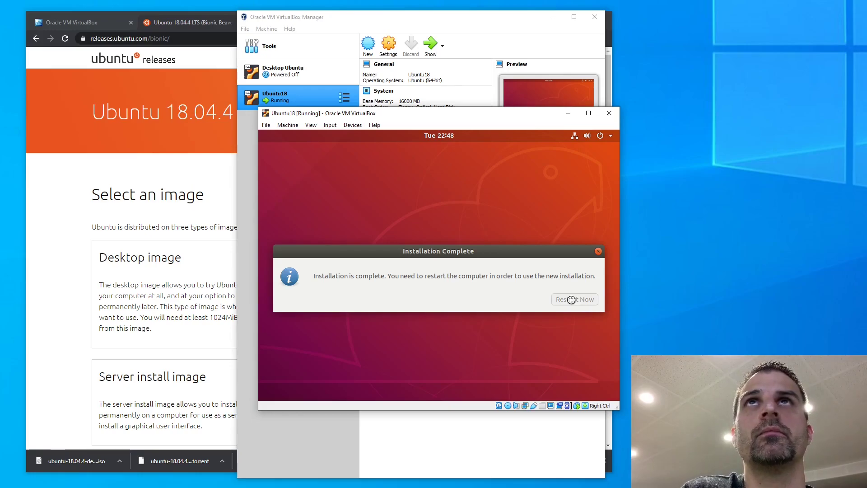
Move the Ubuntu18 VM window to the right once it restarts after installation
drag(400, 113, 737, 126)
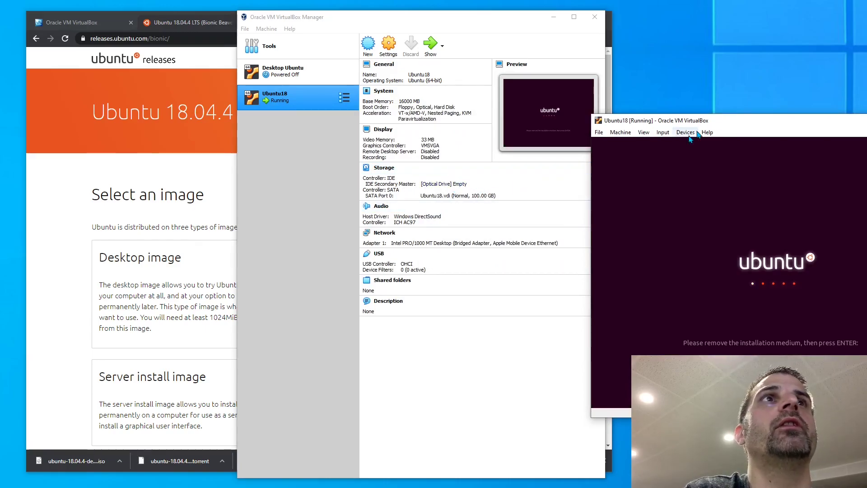
Dismiss the remove-installation-medium prompt so Ubuntu18 reboots, repositioning its window during boot
drag(799, 121, 560, 127)
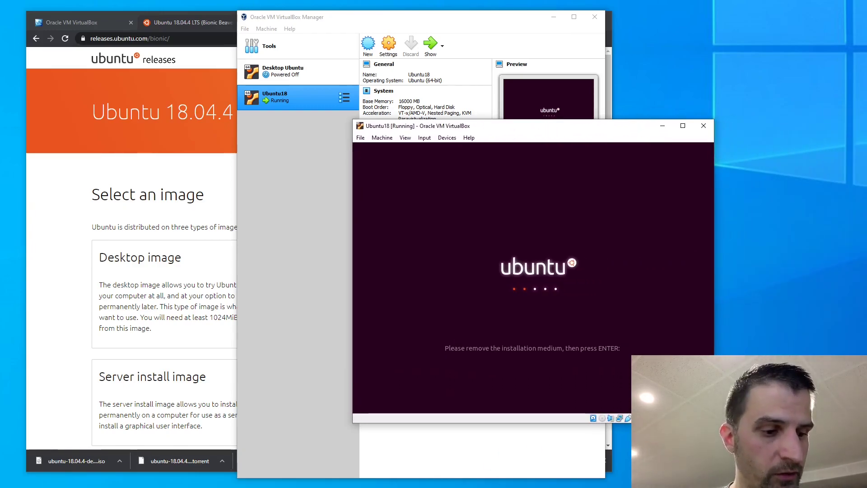
key(Return)
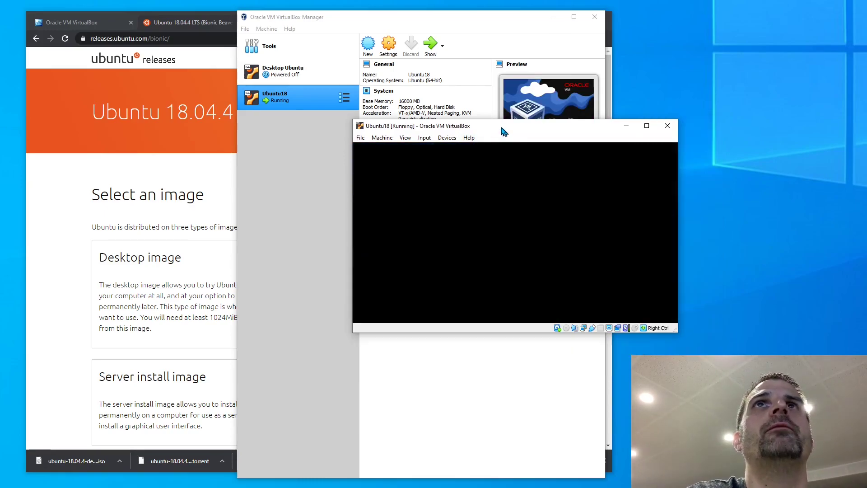
drag(495, 123, 558, 161)
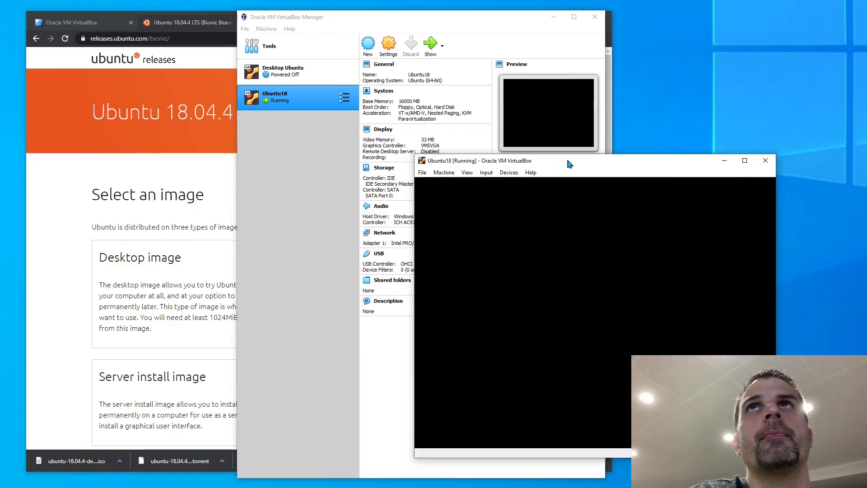
drag(568, 161, 526, 128)
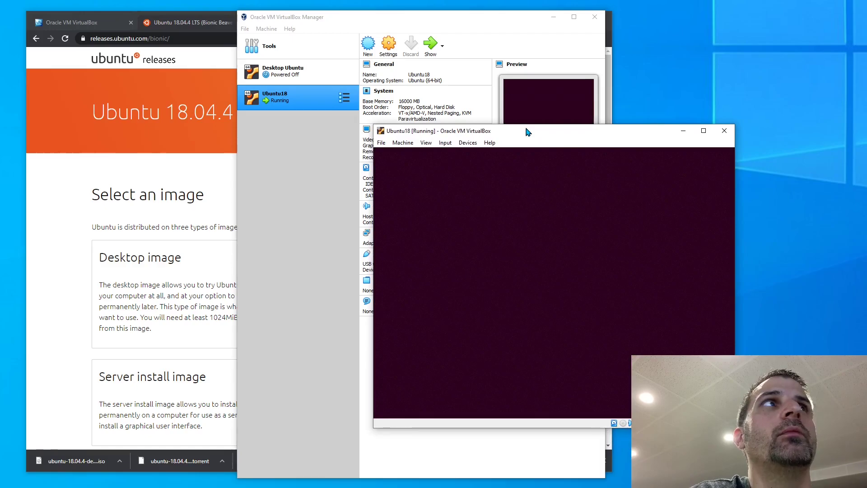
drag(526, 129, 493, 129)
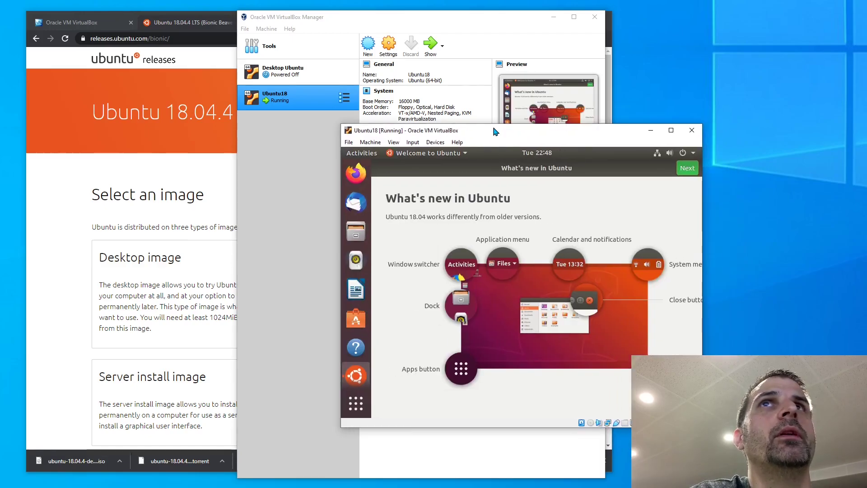
Finish the Ubuntu welcome tour, through the Help improve Ubuntu and ready-to-go pages, to the desktop
click(690, 171)
click(687, 172)
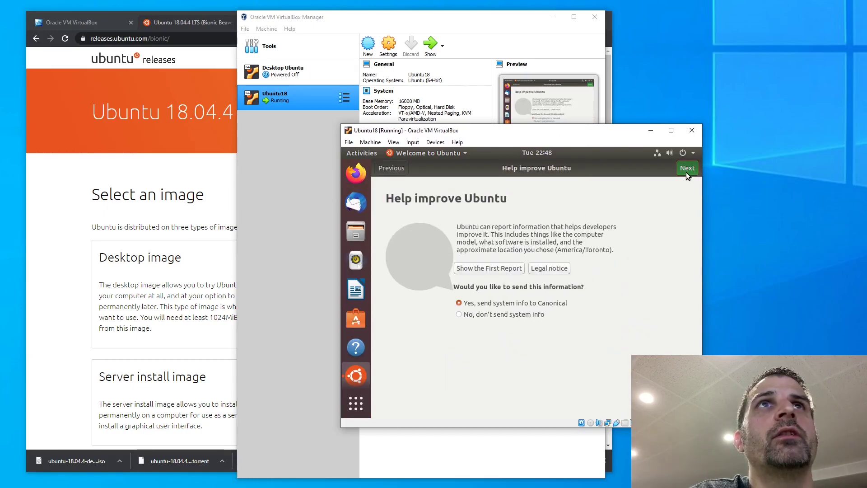
click(686, 172)
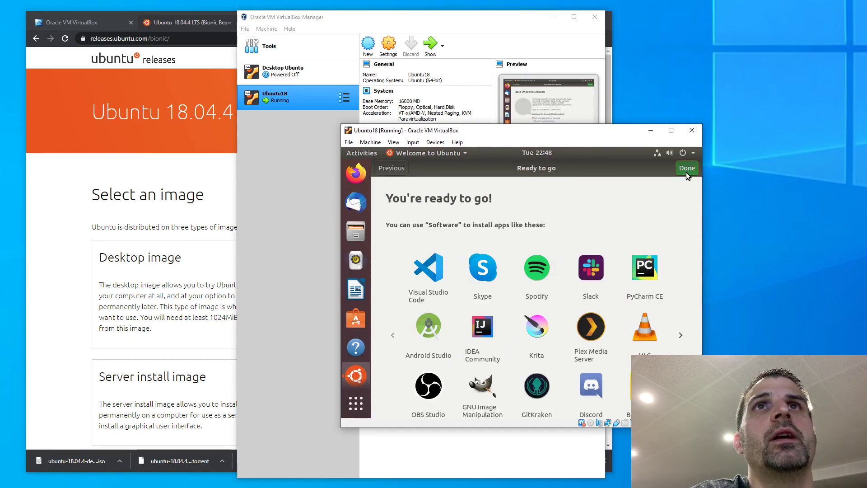
click(687, 172)
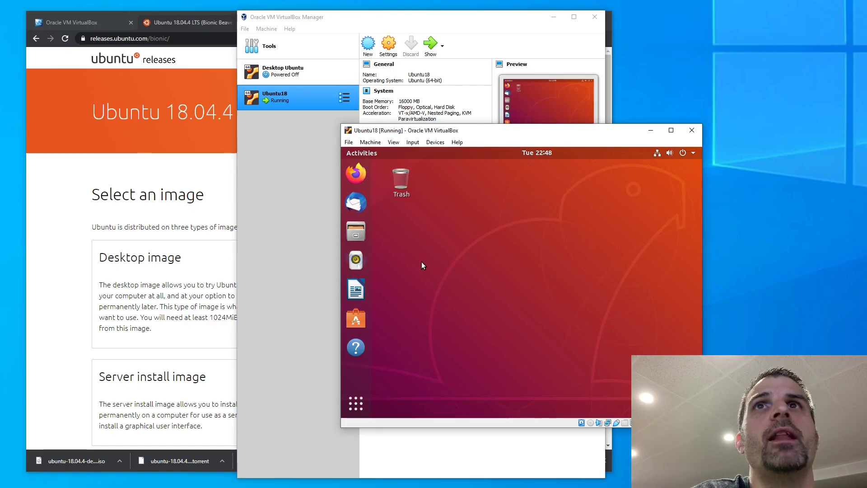
Open Ubuntu Settings from the desktop menu and search the applications for 'resolution'
right_click(507, 280)
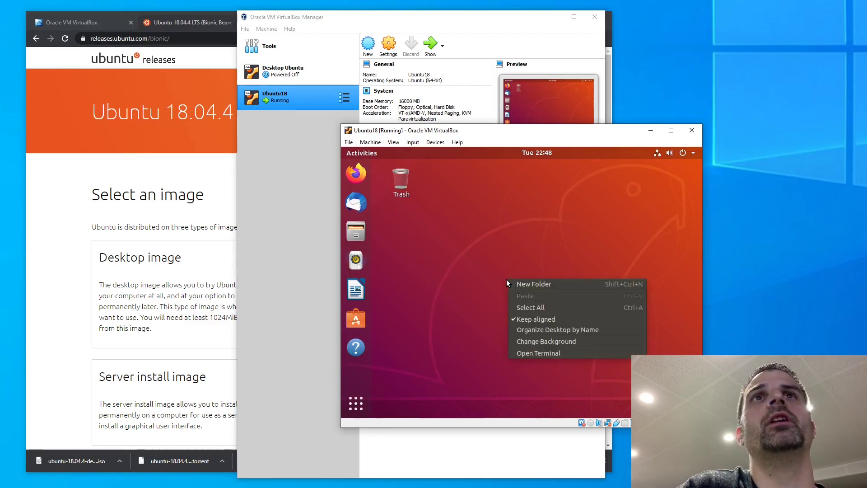
click(546, 341)
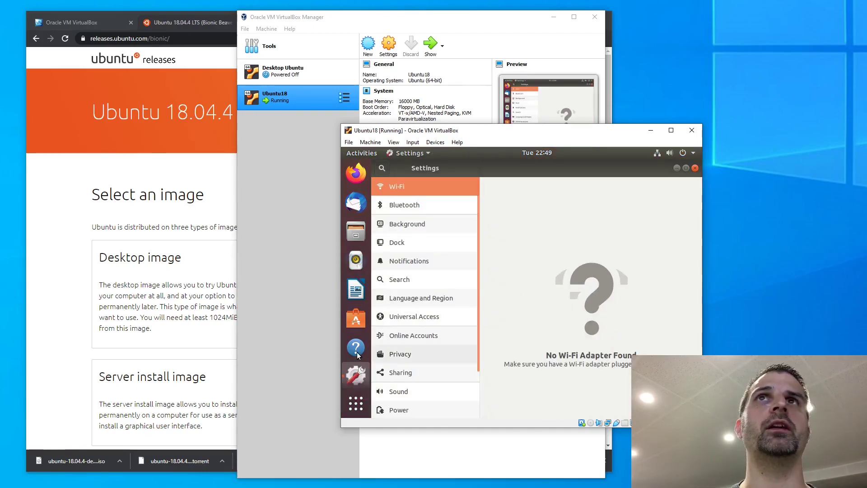
scroll(425, 249, down, 3)
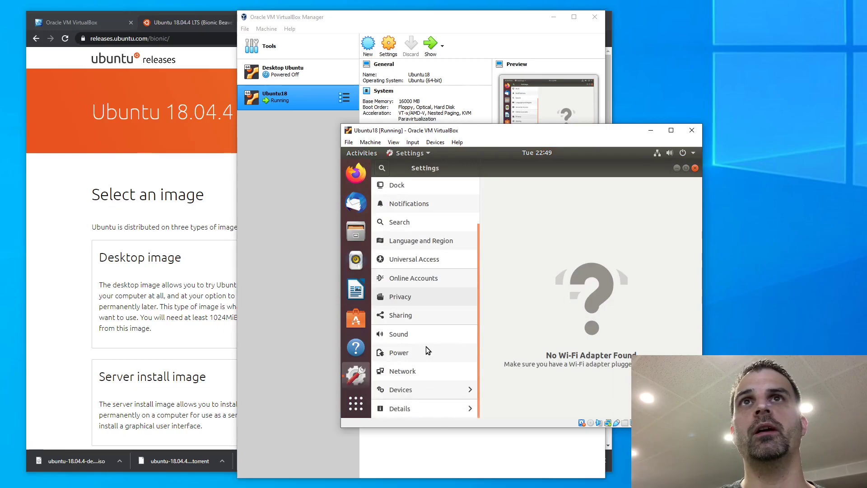
scroll(427, 351, up, 3)
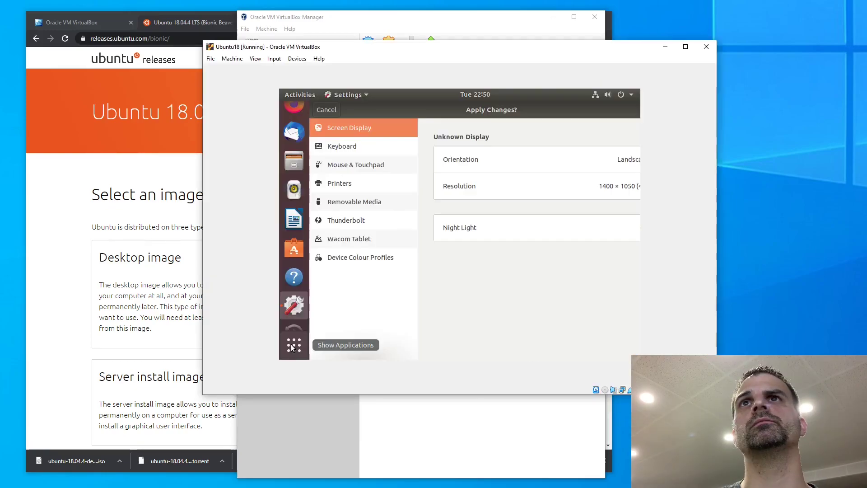
click(293, 346)
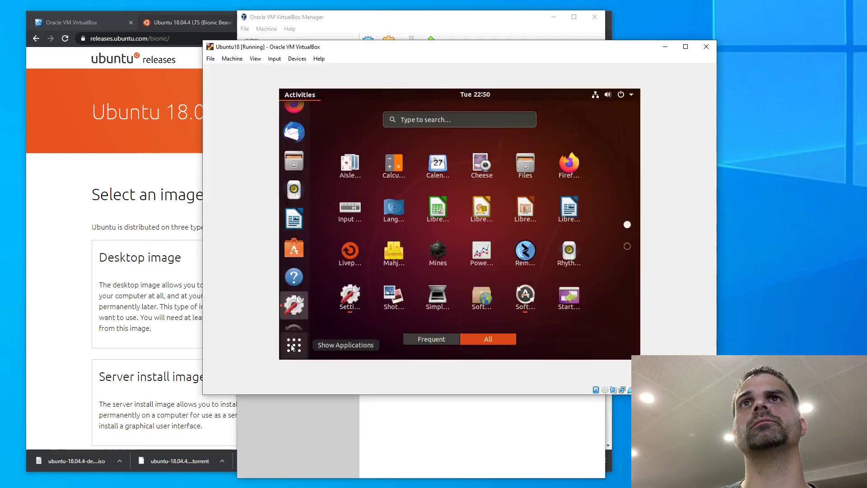
click(432, 120)
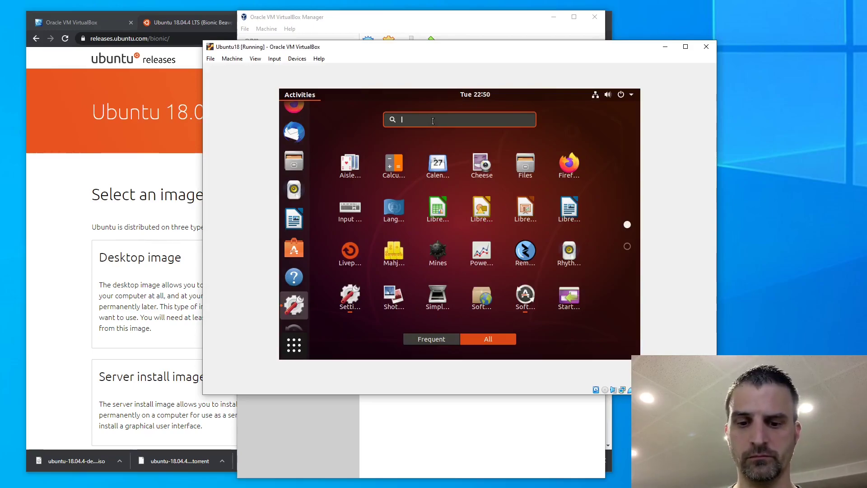
text(resolution)
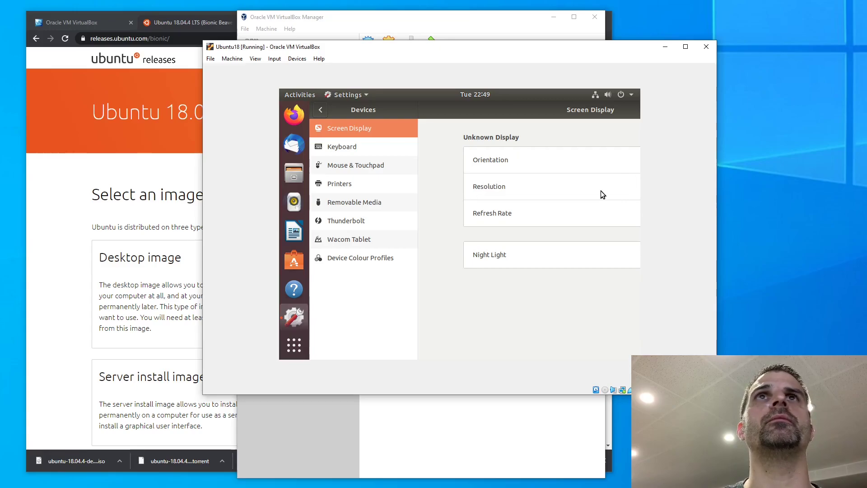
Go back to the main Settings list and open Devices to reach Screen Display
click(322, 110)
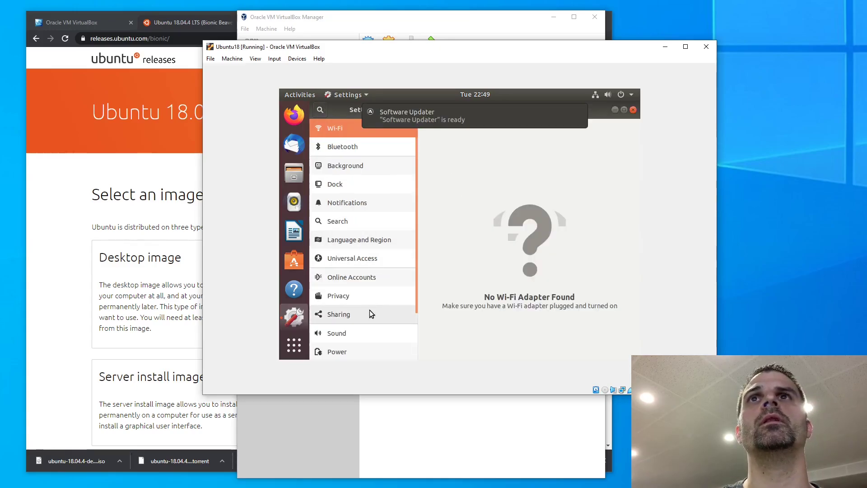
scroll(370, 310, down, 3)
click(347, 329)
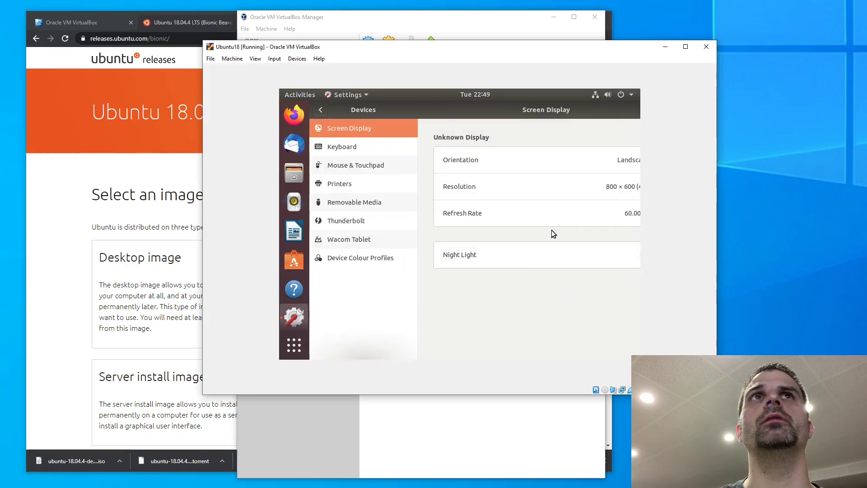
Set the guest resolution to 1400 × 1050, apply it, and keep the changes
click(613, 188)
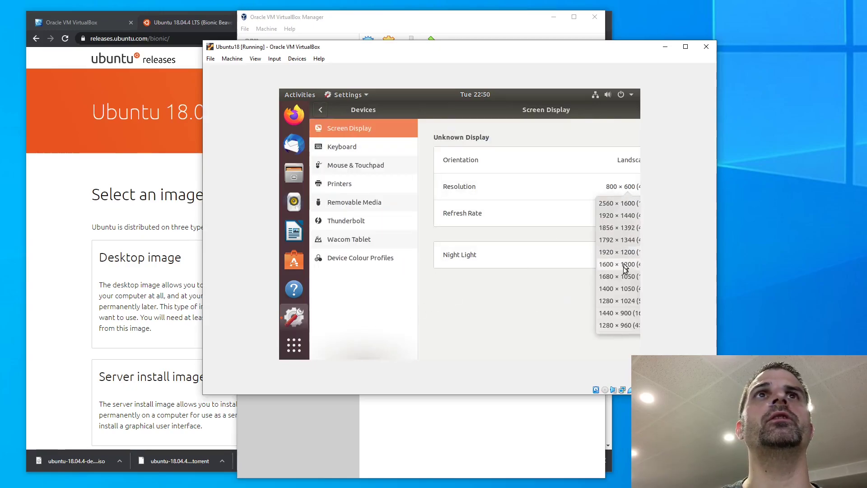
click(611, 292)
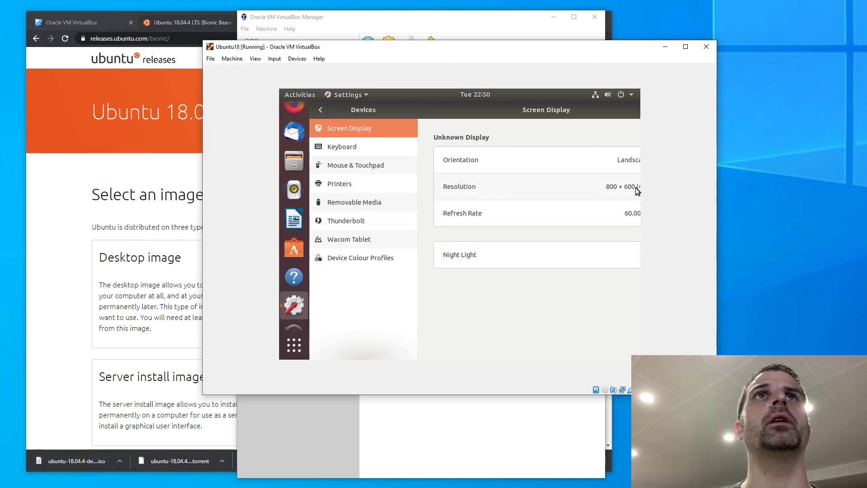
click(621, 187)
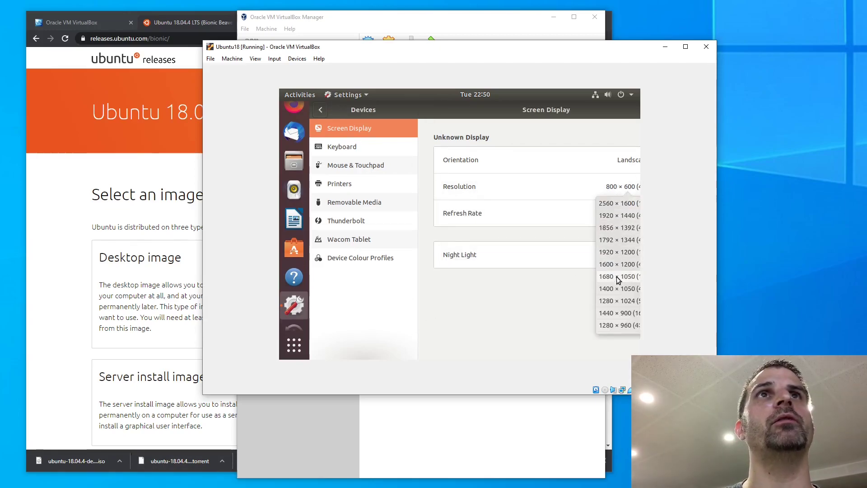
click(614, 290)
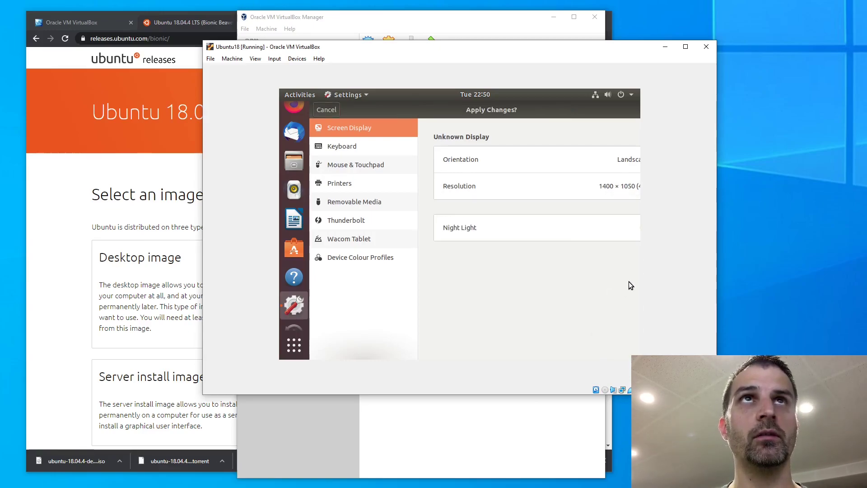
key(Return)
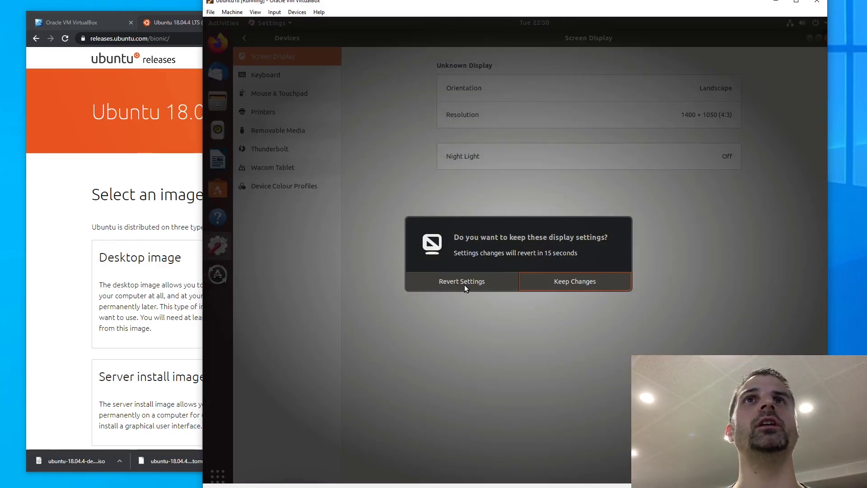
click(546, 279)
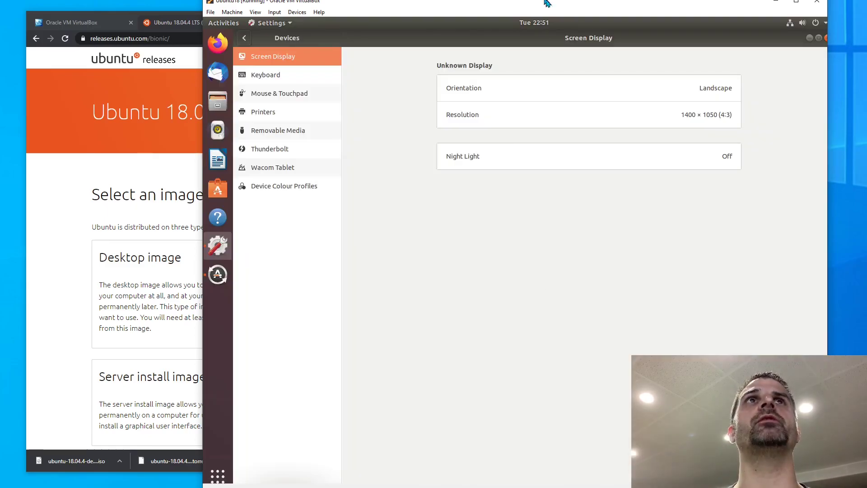
Shift the enlarged VM window up and left to fit the screen, then close Ubuntu Settings
drag(546, 2, 433, 0)
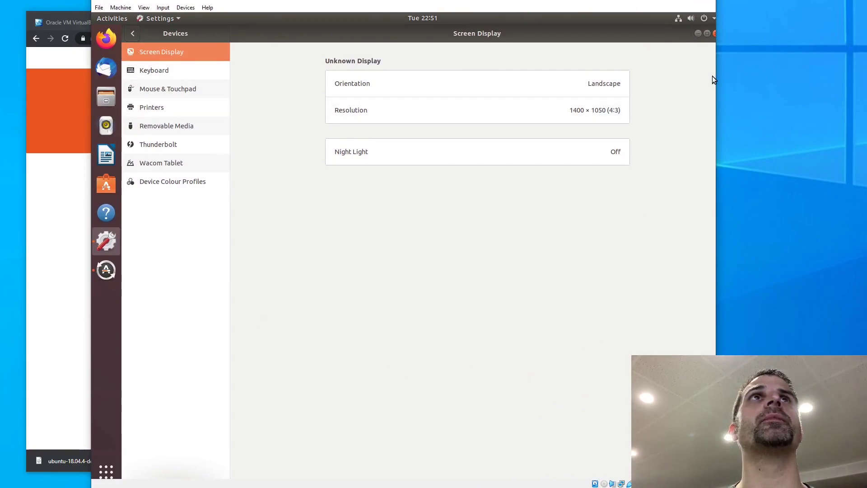
drag(717, 77, 753, 76)
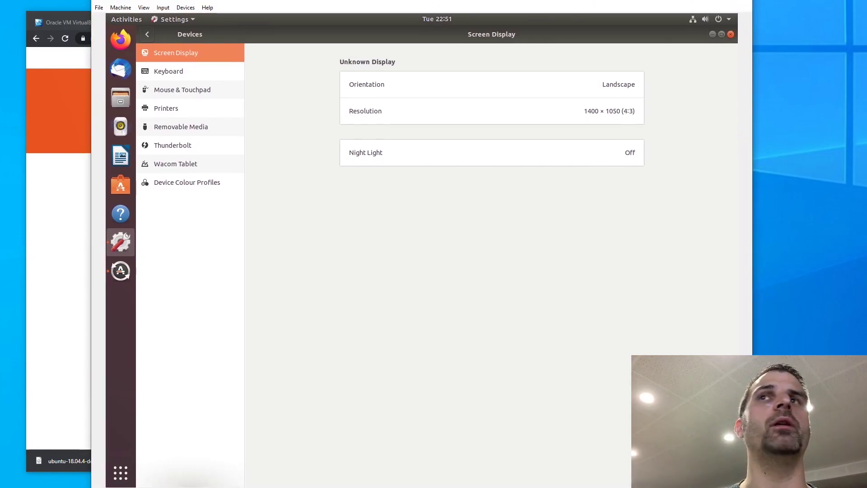
drag(509, 6, 493, 2)
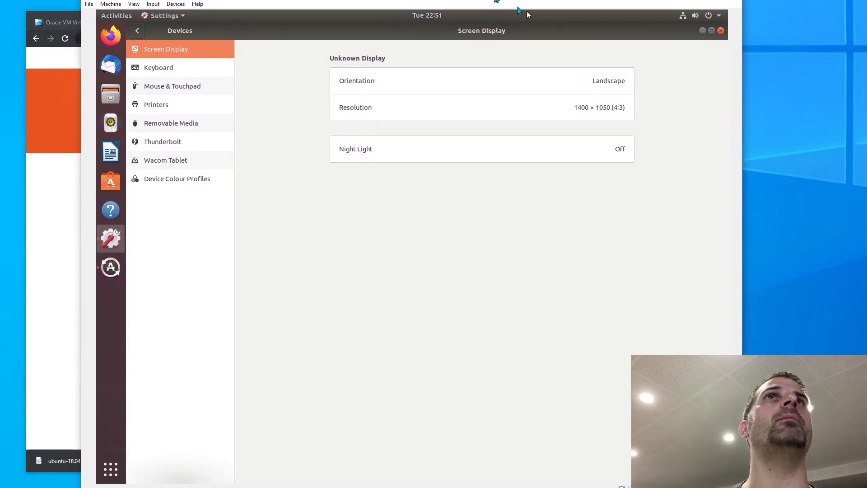
click(722, 31)
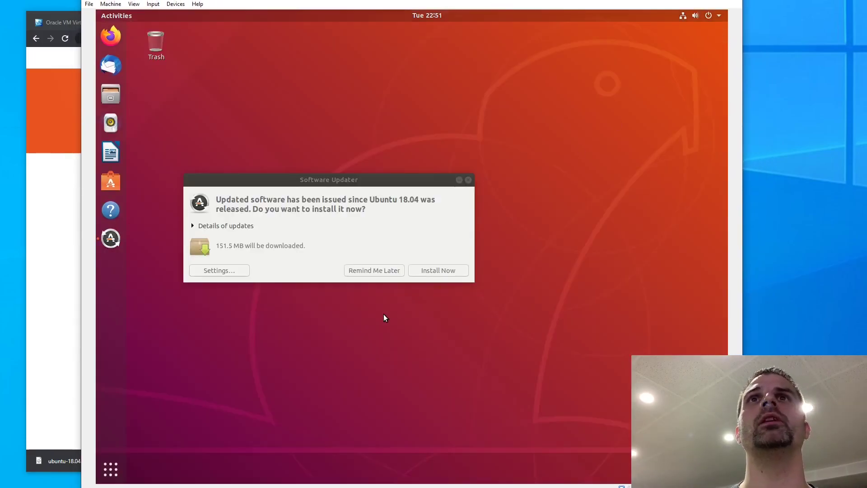